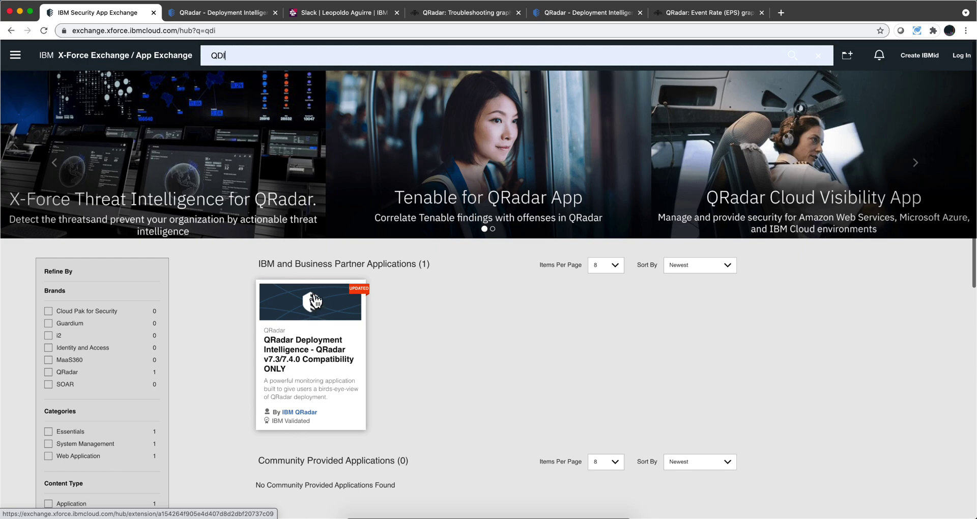
Check that the three QRadar Deployment Intelligence hosts are Normal, briefly toggling the navigation menu
left_click(206, 11)
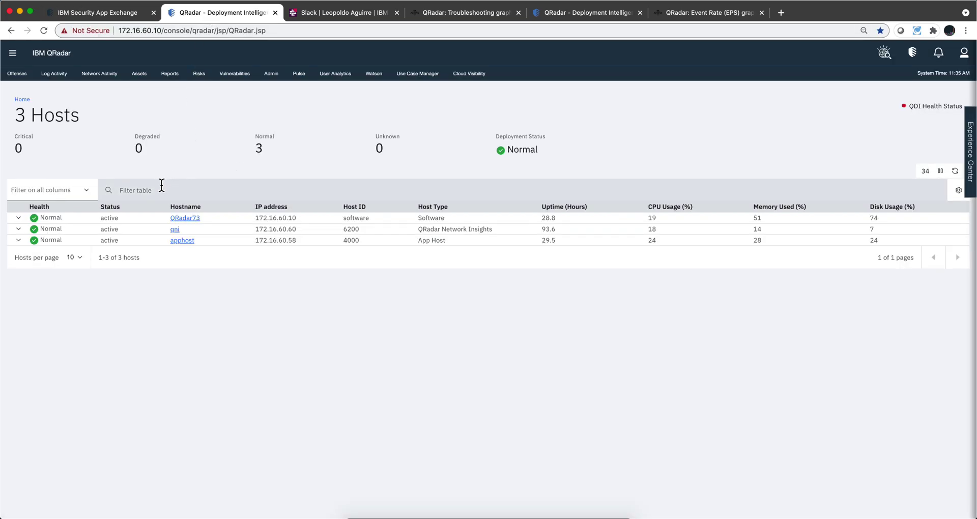
left_click(13, 53)
left_click(212, 349)
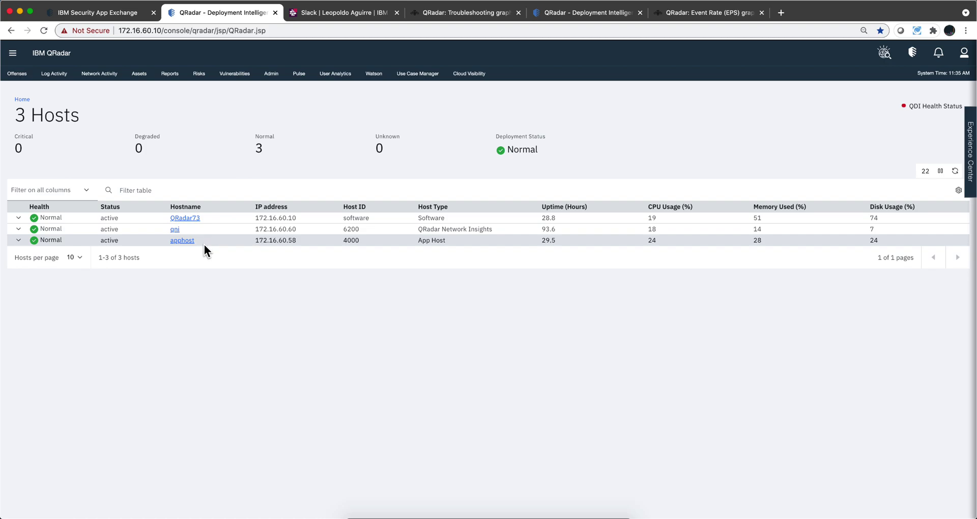
Open the deployment Overview dashboard from the home page and scroll through its component and outage widgets
left_click(22, 99)
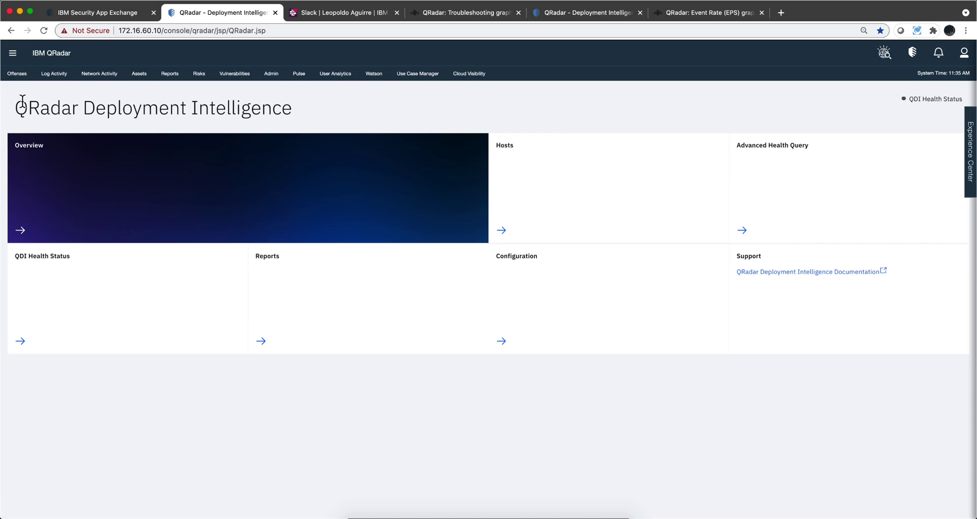
left_click(31, 150)
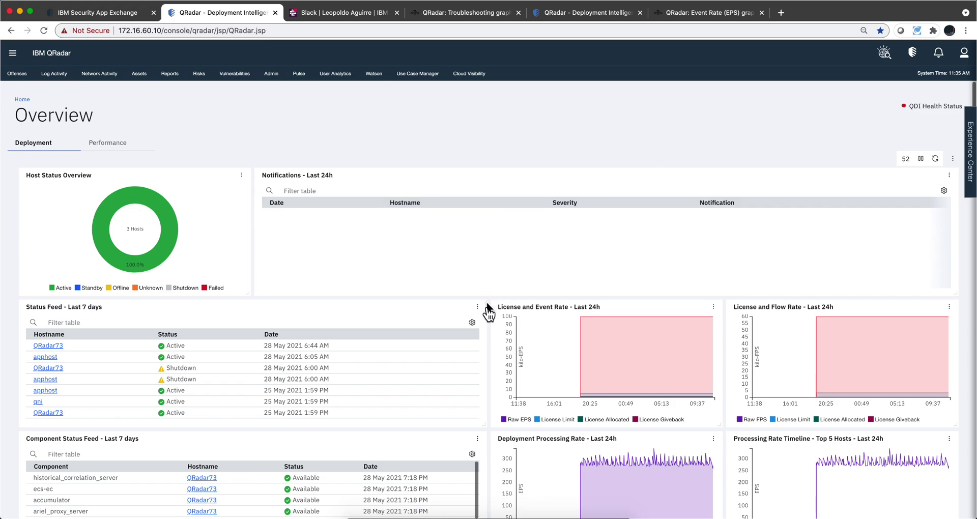
scroll(490, 316, "down", 2)
scroll(489, 321, "down", 2)
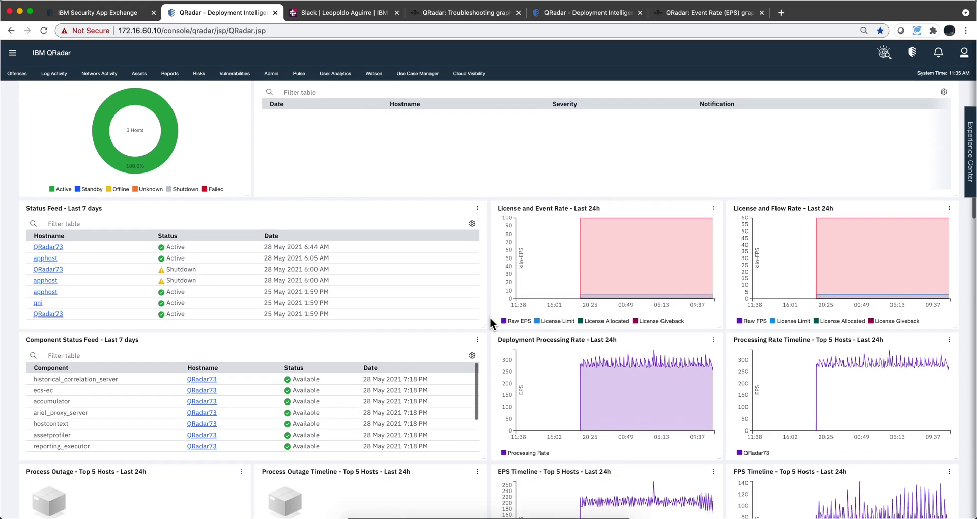
scroll(490, 321, "down", 2)
scroll(489, 321, "down", 1)
scroll(490, 317, "down", 2)
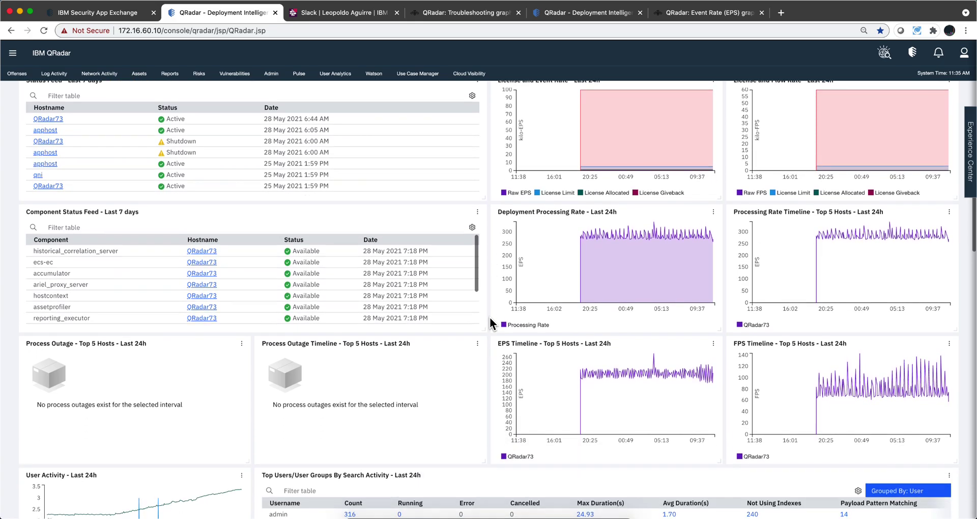
scroll(490, 317, "down", 2)
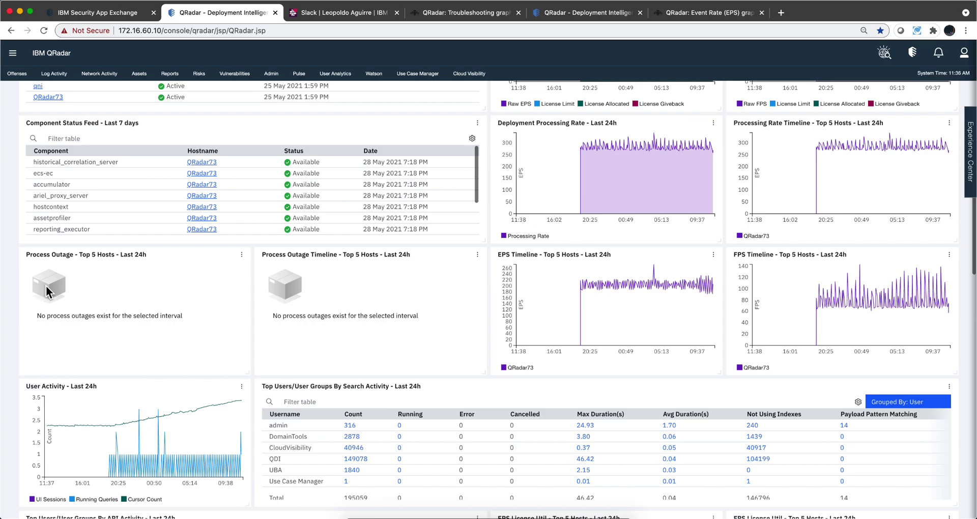
scroll(666, 315, "down", 3)
scroll(666, 316, "up", 1)
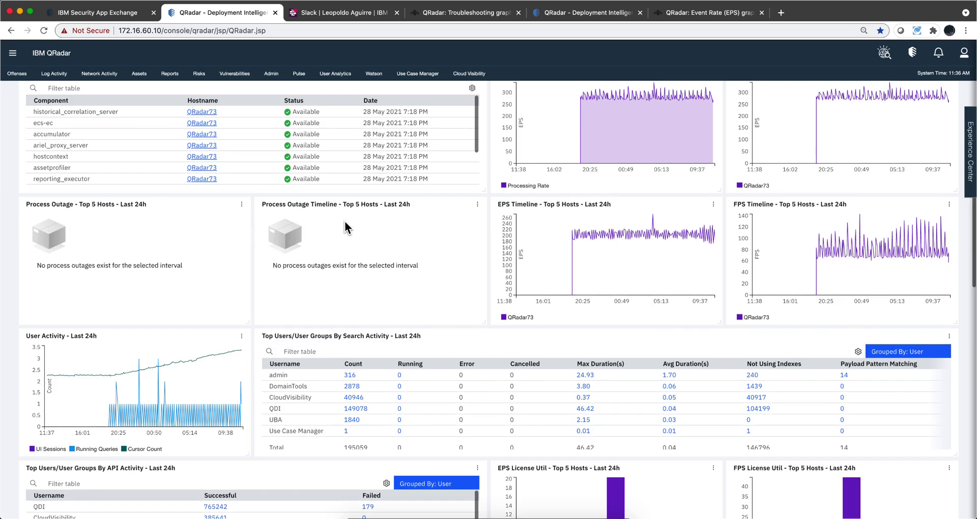
Read through the QDI missing-graph troubleshooting article about health-metric custom event properties
left_click(473, 12)
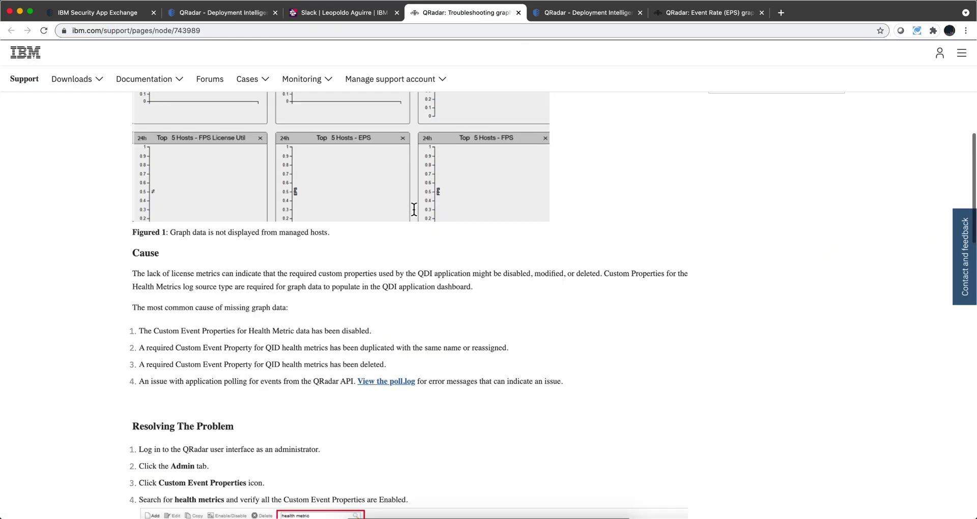
scroll(413, 208, "up", 15)
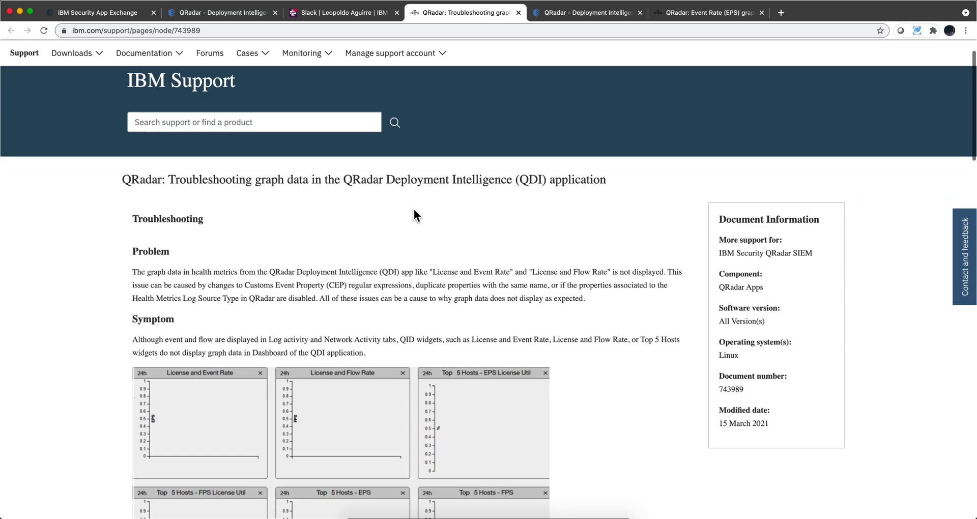
scroll(414, 209, "down", 2)
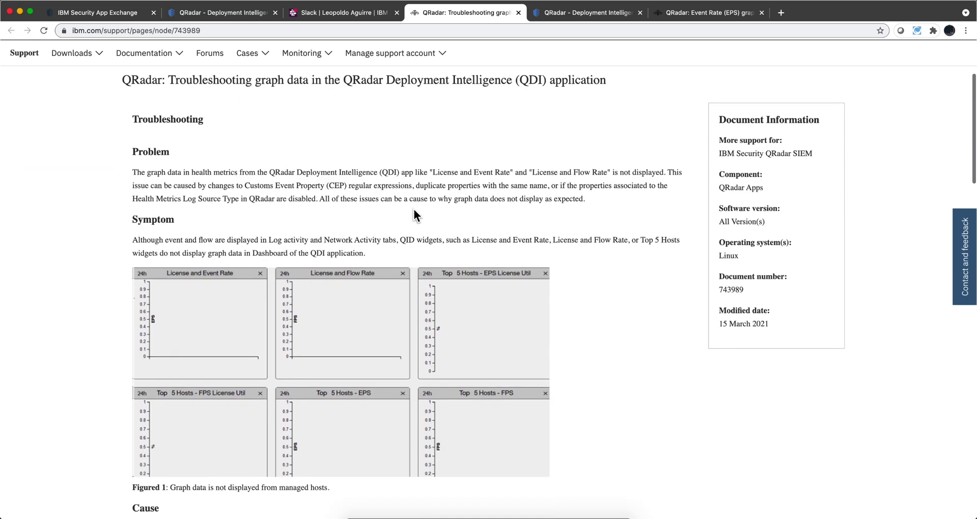
scroll(413, 213, "down", 1)
scroll(413, 213, "down", 2)
scroll(413, 214, "down", 4)
scroll(413, 213, "down", 2)
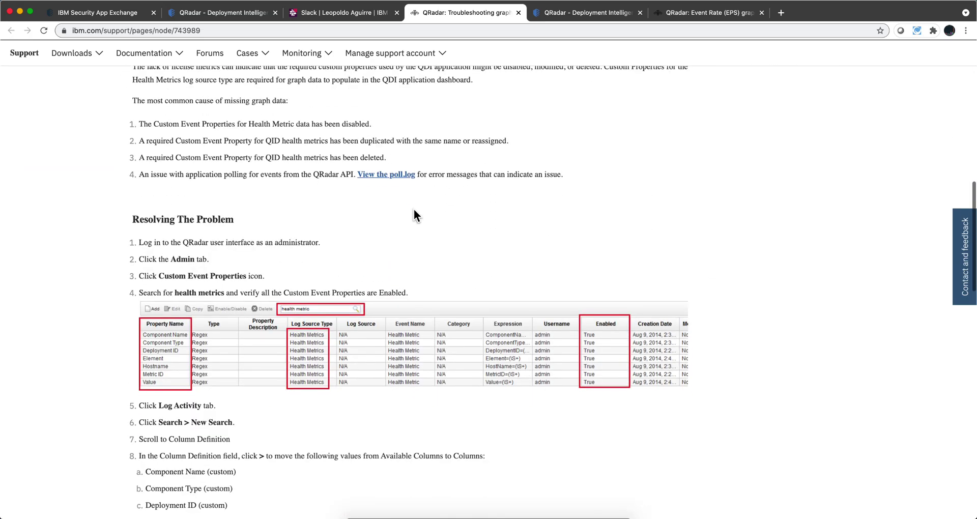
scroll(413, 210, "down", 1)
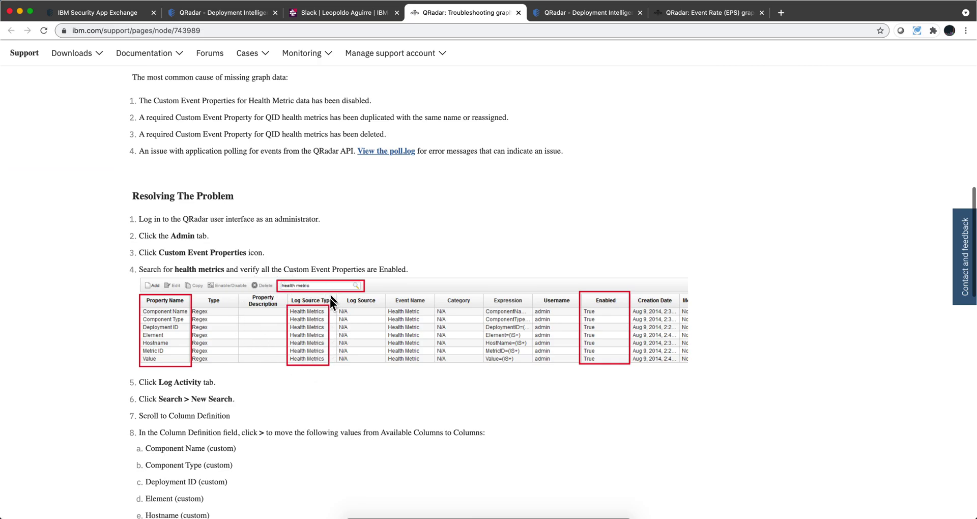
View the saved custom properties screenshot, then return to the QDI Overview dashboard
key("super+Tab")
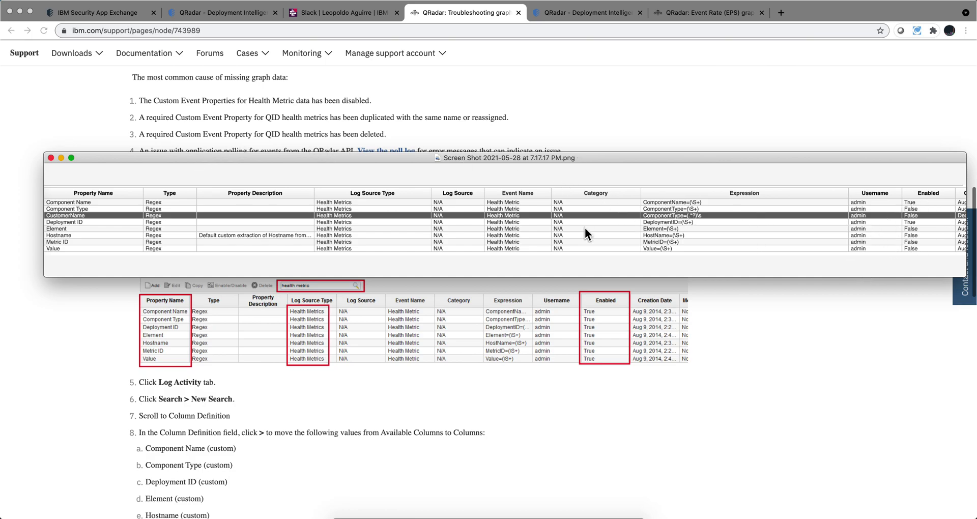
left_click(51, 157)
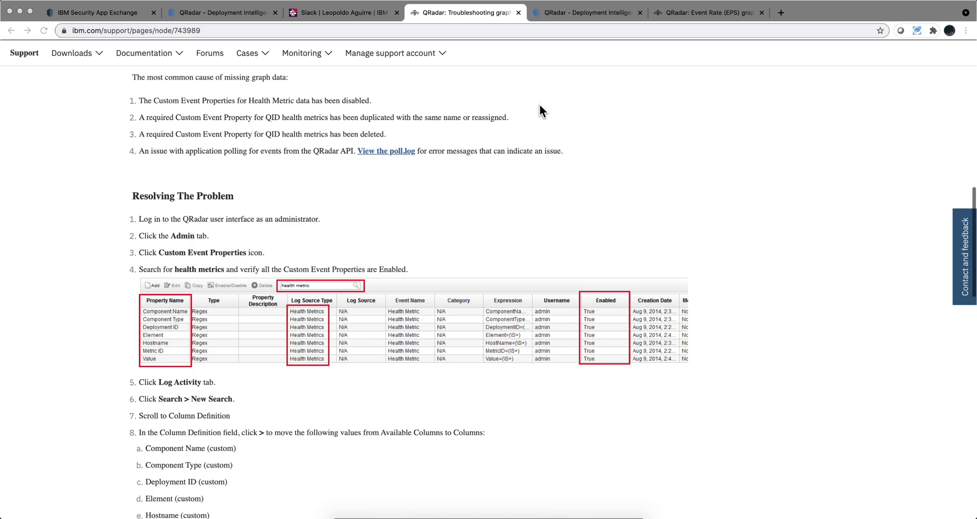
left_click(214, 14)
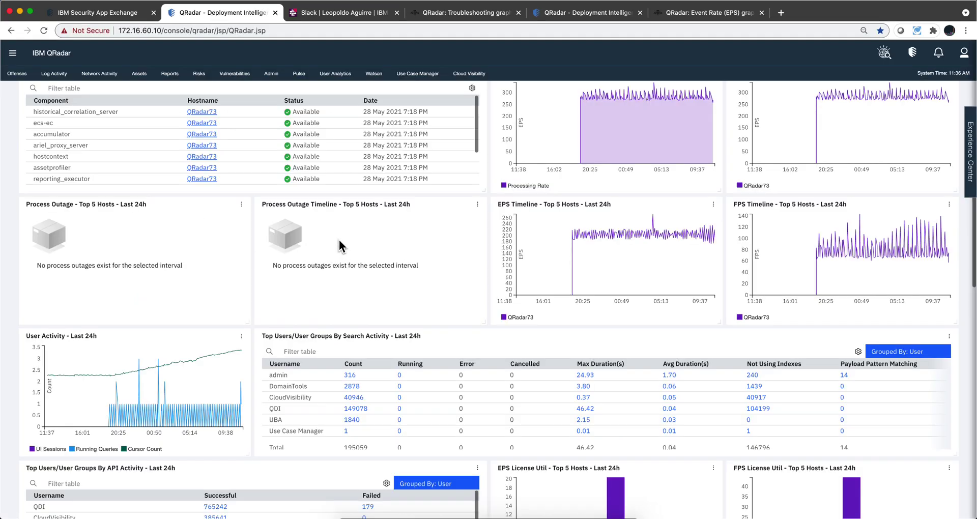
Review the Deployment widgets from host status down to Current Security Data Count, then return to the top
scroll(437, 283, "down", 3)
scroll(458, 287, "down", 1)
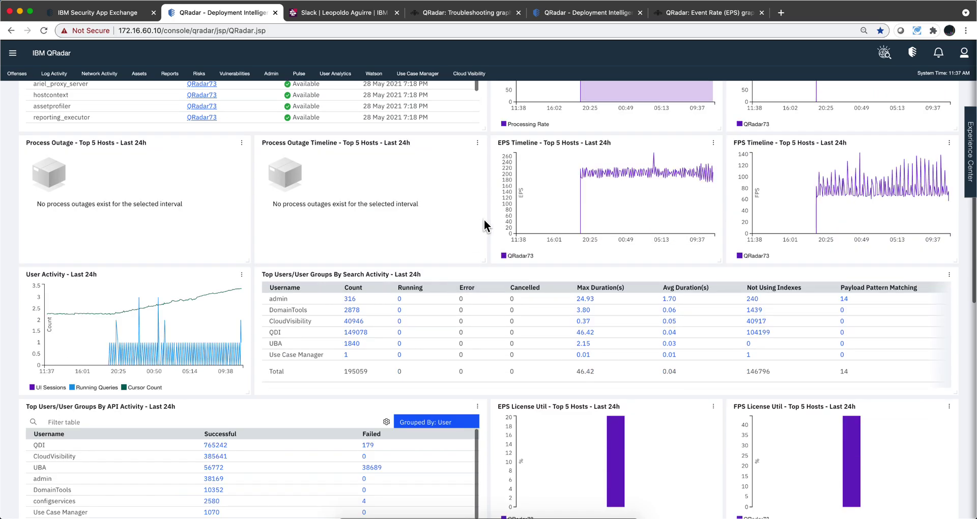
scroll(483, 220, "down", 4)
scroll(483, 220, "down", 2)
scroll(484, 220, "down", 1)
scroll(484, 224, "down", 3)
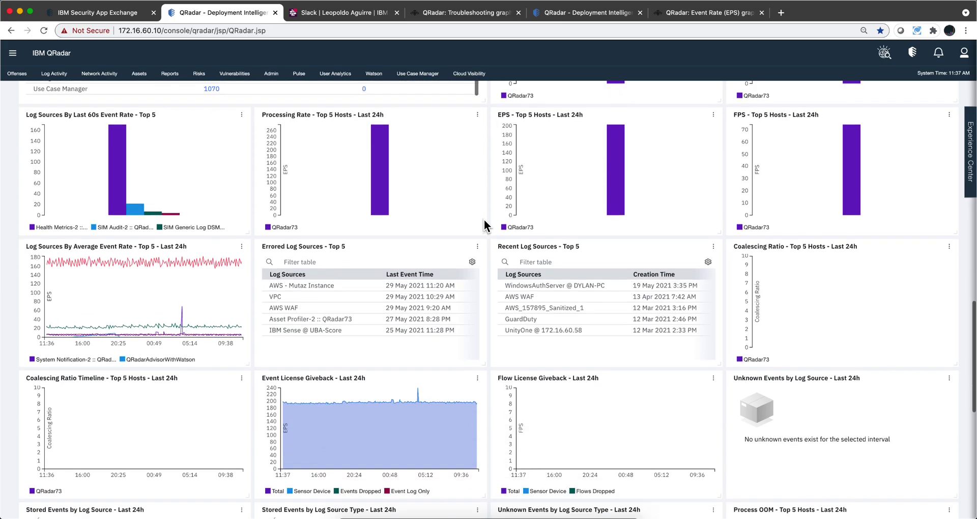
scroll(484, 224, "down", 2)
scroll(483, 219, "down", 1)
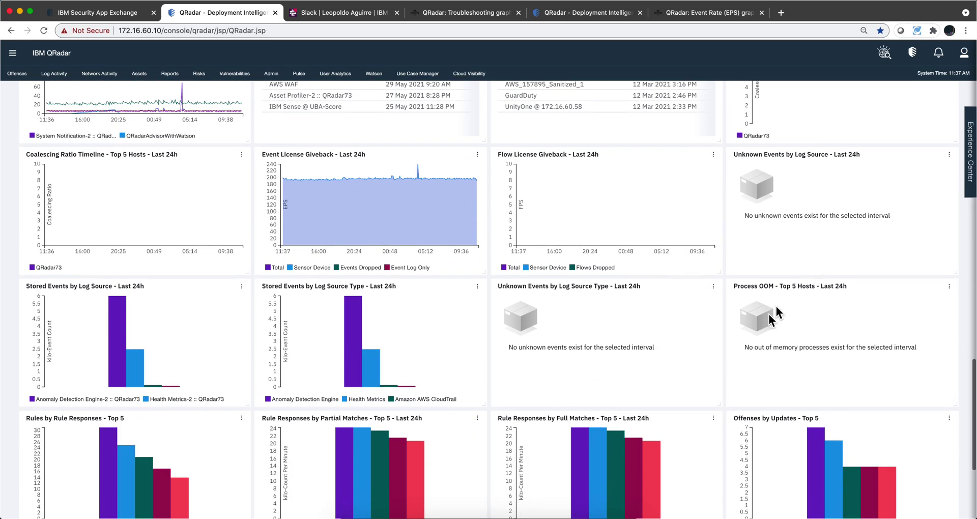
scroll(848, 351, "down", 4)
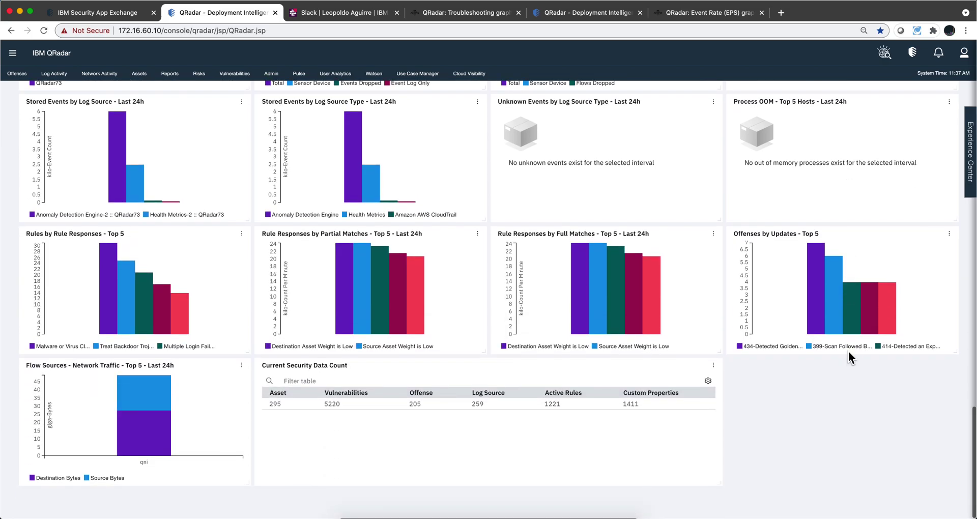
scroll(847, 351, "up", 5)
scroll(848, 351, "up", 8)
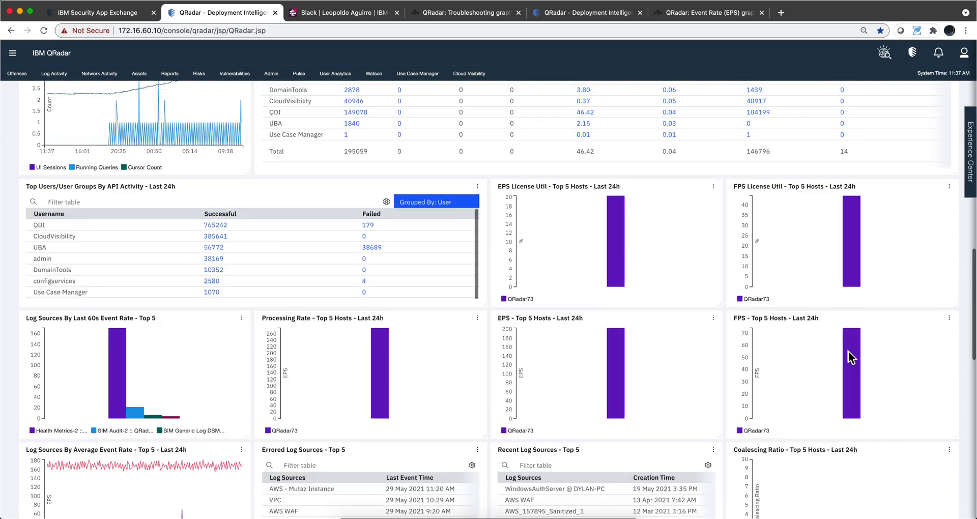
scroll(847, 351, "up", 4)
scroll(847, 355, "up", 5)
scroll(839, 315, "up", 3)
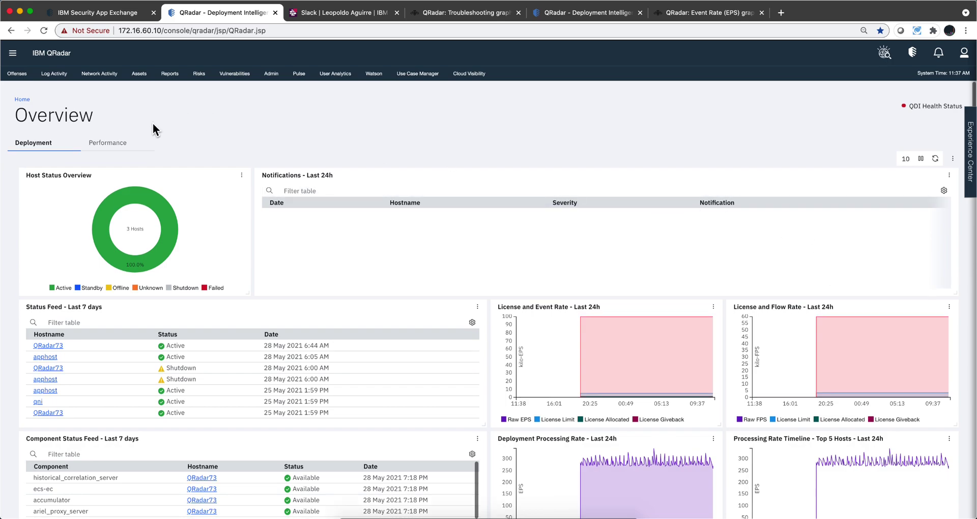
Show the Performance widgets and review the drop, utilization and throughput charts
left_click(116, 149)
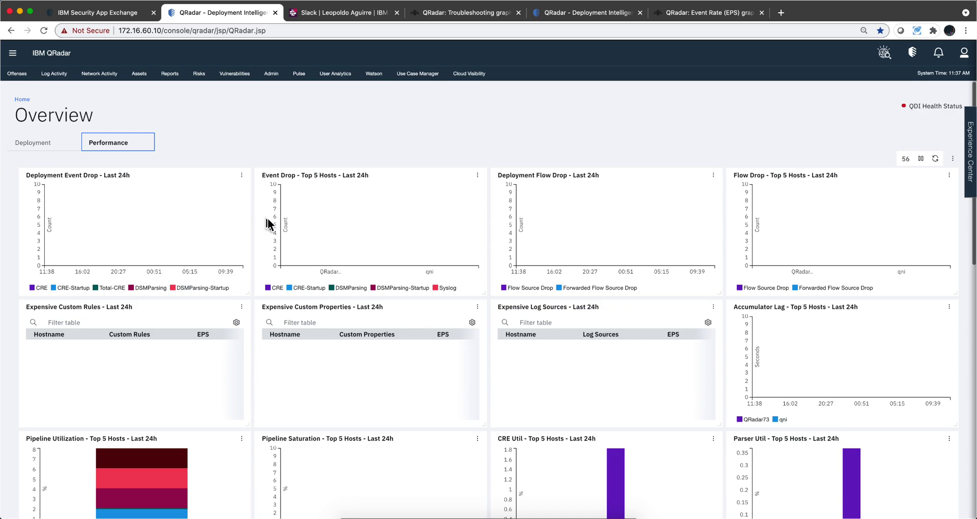
mouse_move(314, 227)
scroll(319, 325, "down", 1)
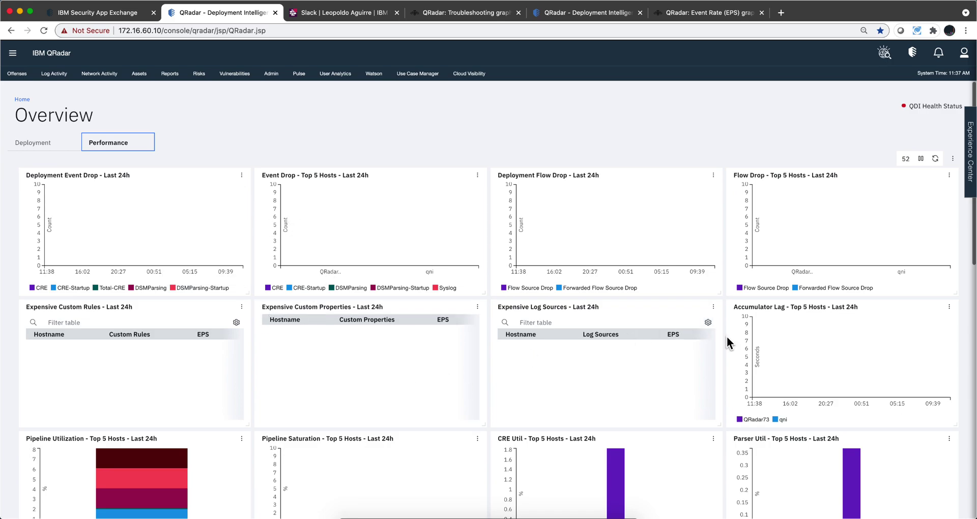
scroll(730, 340, "down", 4)
scroll(731, 342, "down", 4)
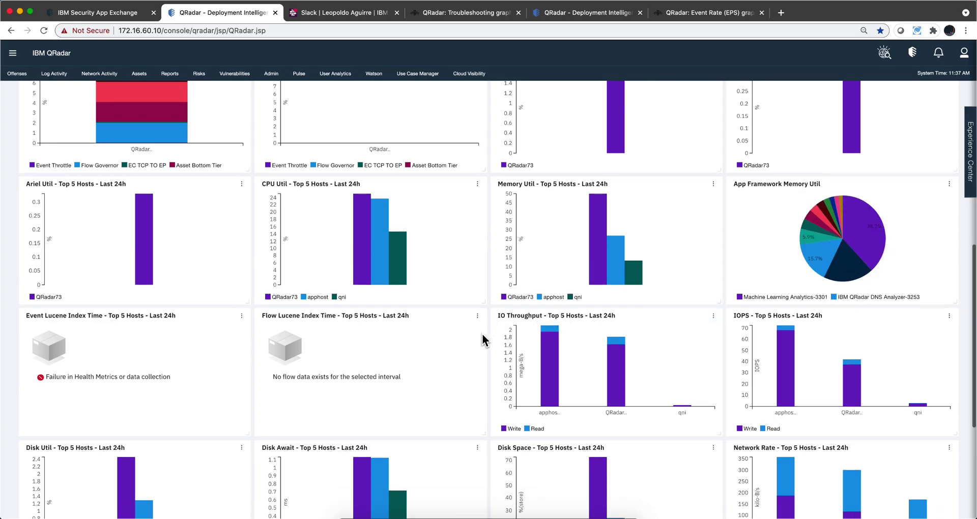
scroll(484, 340, "down", 5)
scroll(484, 340, "up", 5)
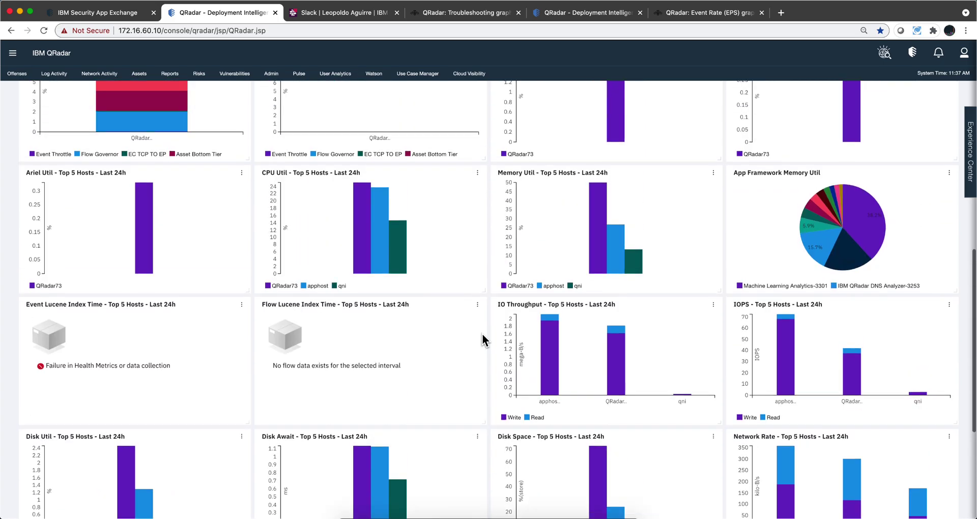
scroll(483, 338, "up", 8)
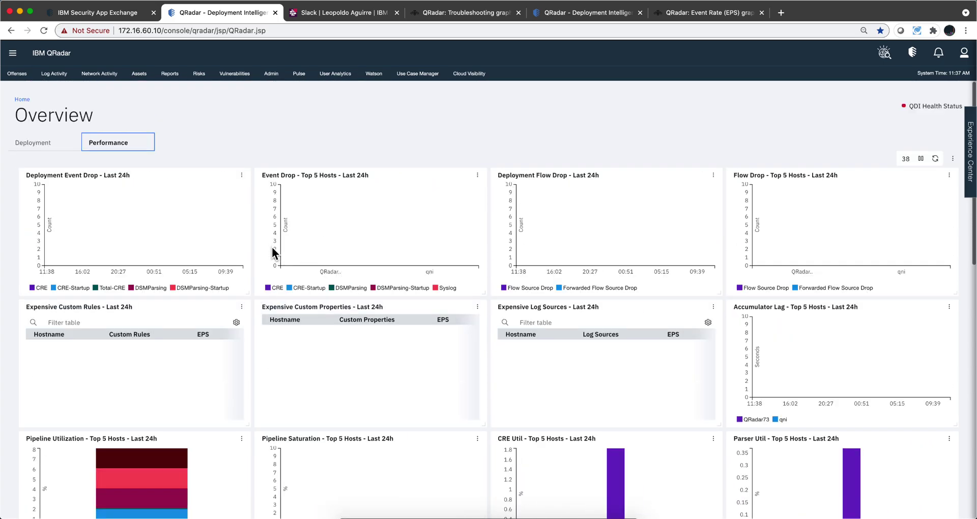
Go to the Advanced Health Query page from home and expand its Metrics list
left_click(23, 101)
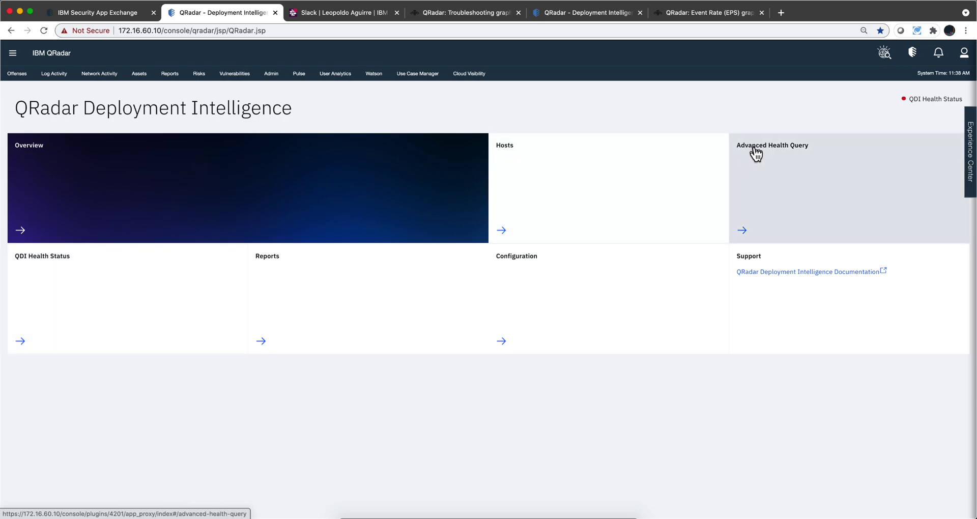
left_click(754, 151)
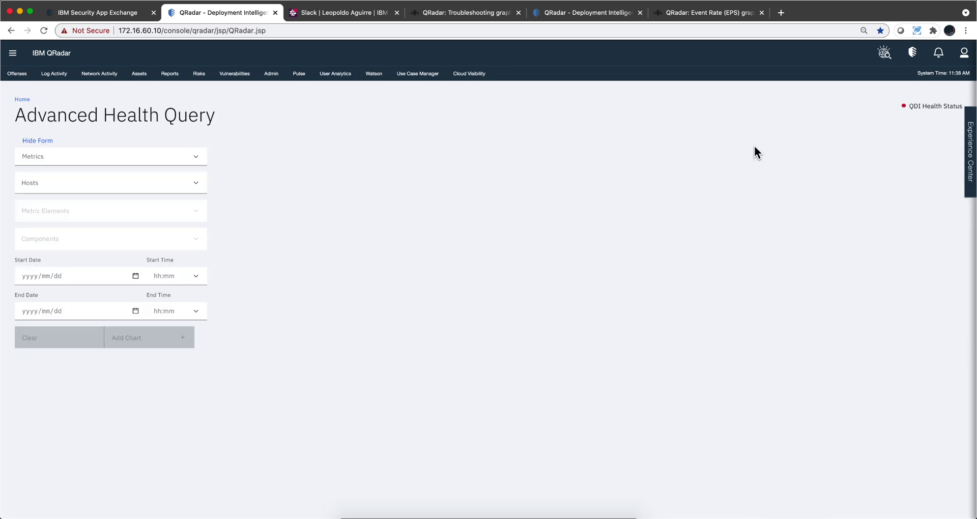
left_click(157, 158)
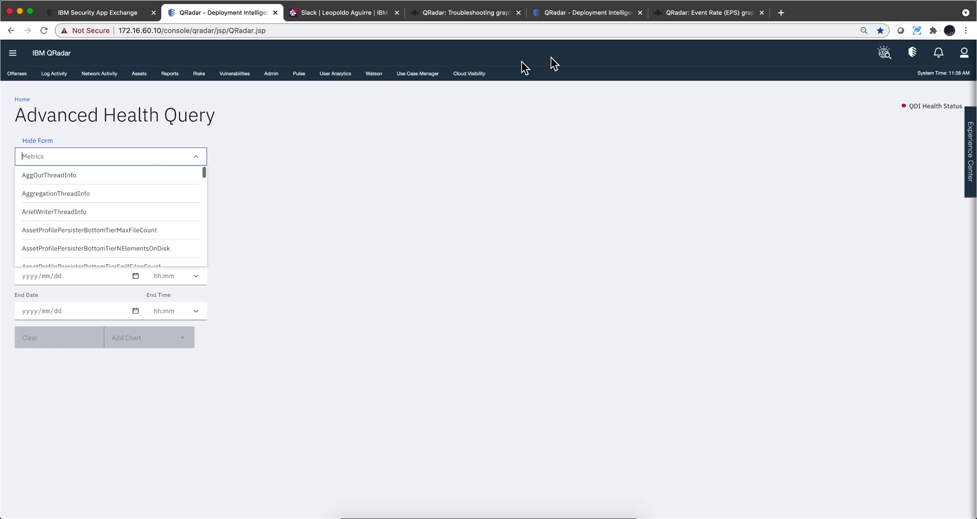
Switch to the prepared LoadAvg1 health query and open its Metrics list
left_click(691, 13)
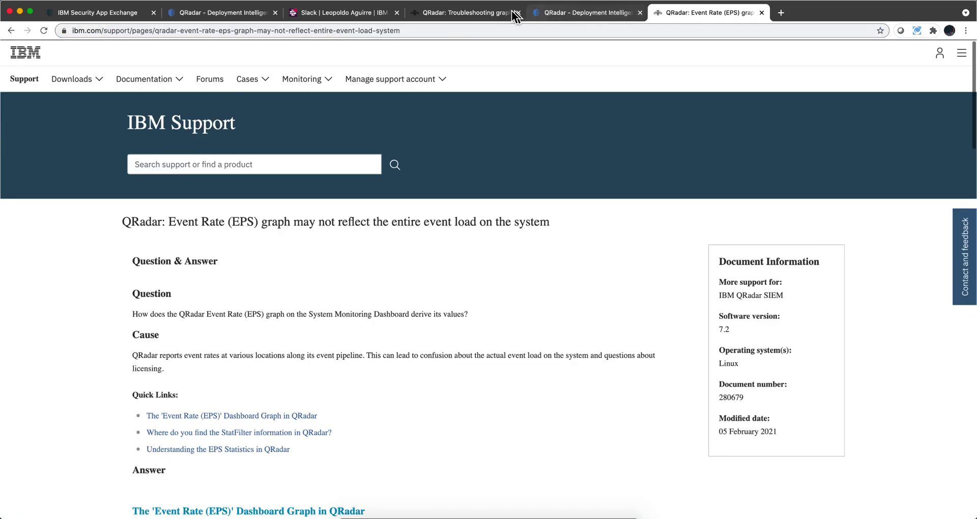
left_click(566, 16)
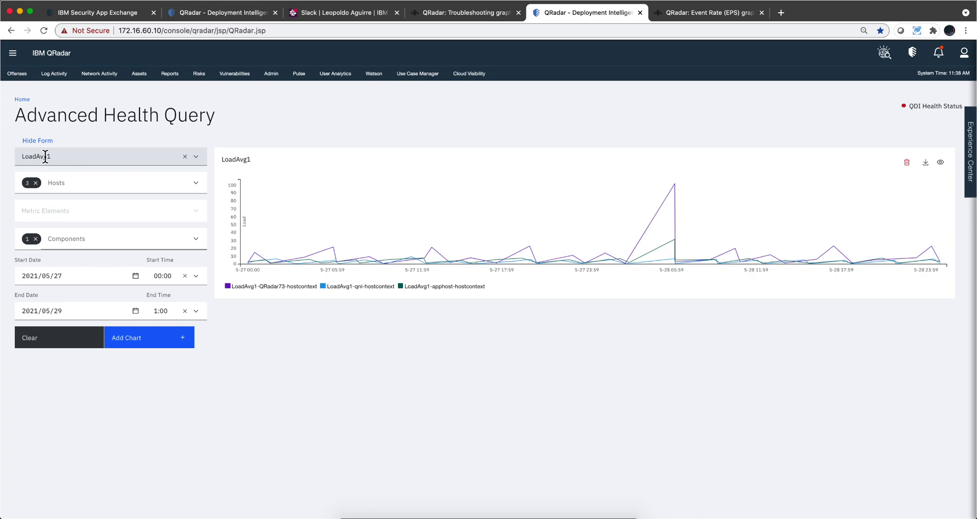
left_click(197, 158)
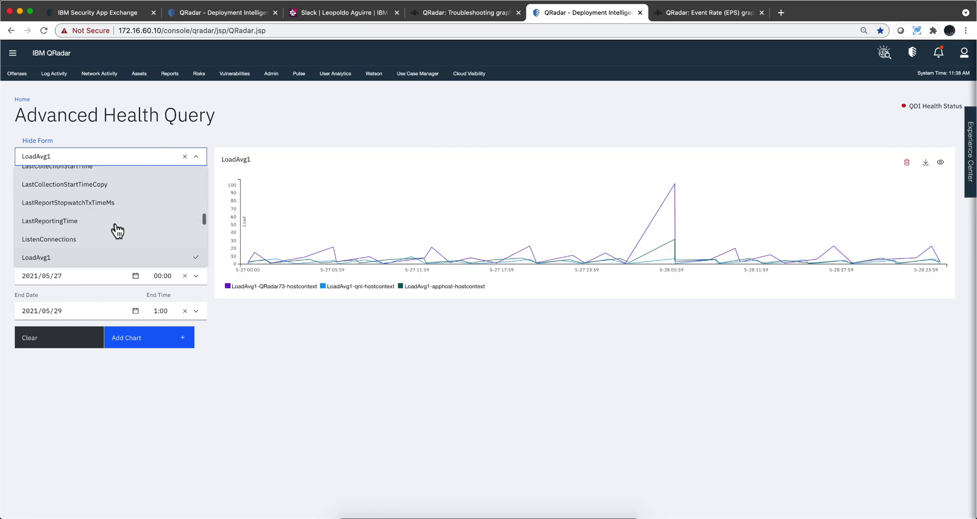
Review the available metrics, then reveal the AQL query behind the three-host LoadAvg1 chart
scroll(117, 230, "down", 1)
scroll(117, 230, "down", 1)
scroll(117, 230, "down", 1)
scroll(117, 230, "down", 1)
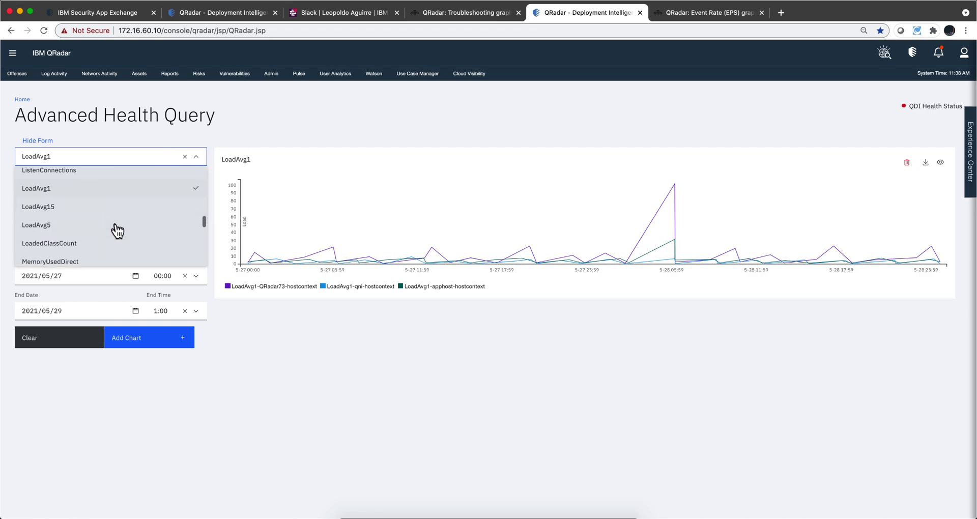
scroll(117, 230, "down", 1)
scroll(116, 230, "up", 1)
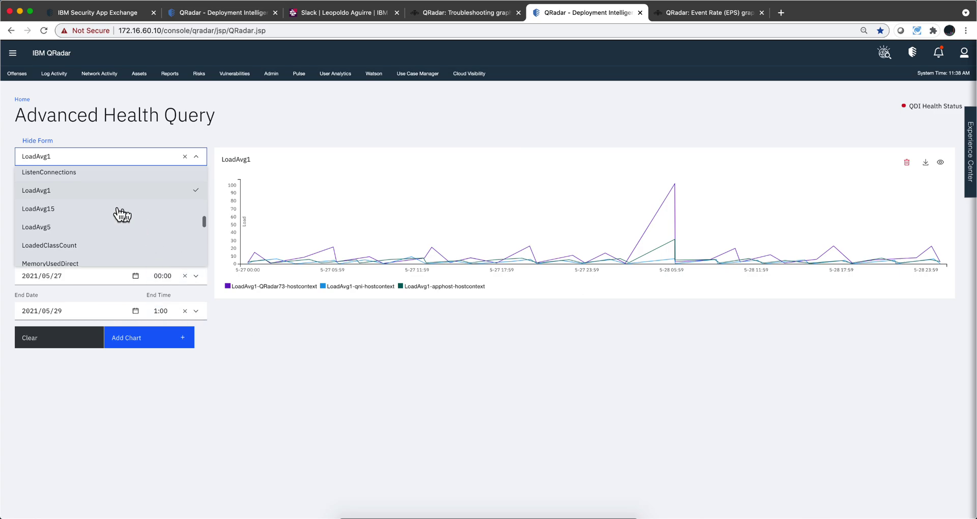
left_click(243, 364)
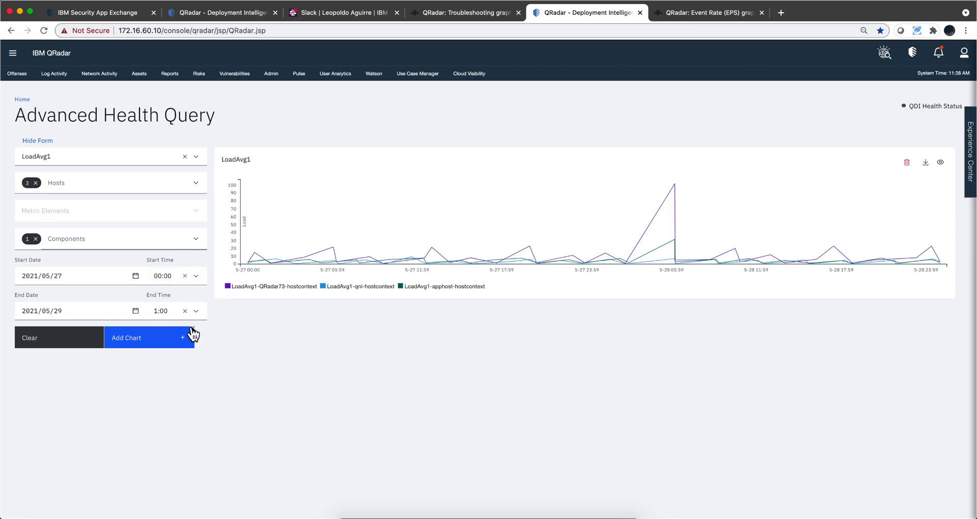
left_click(940, 163)
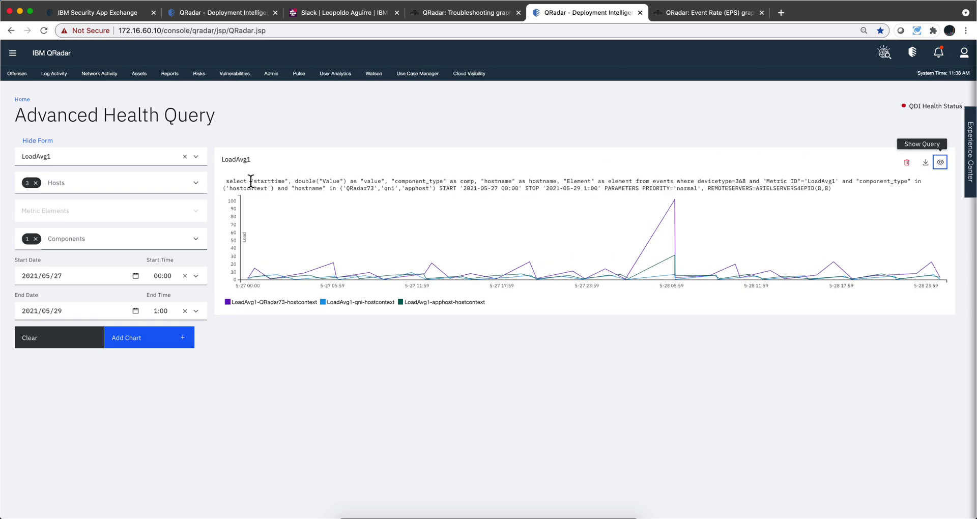